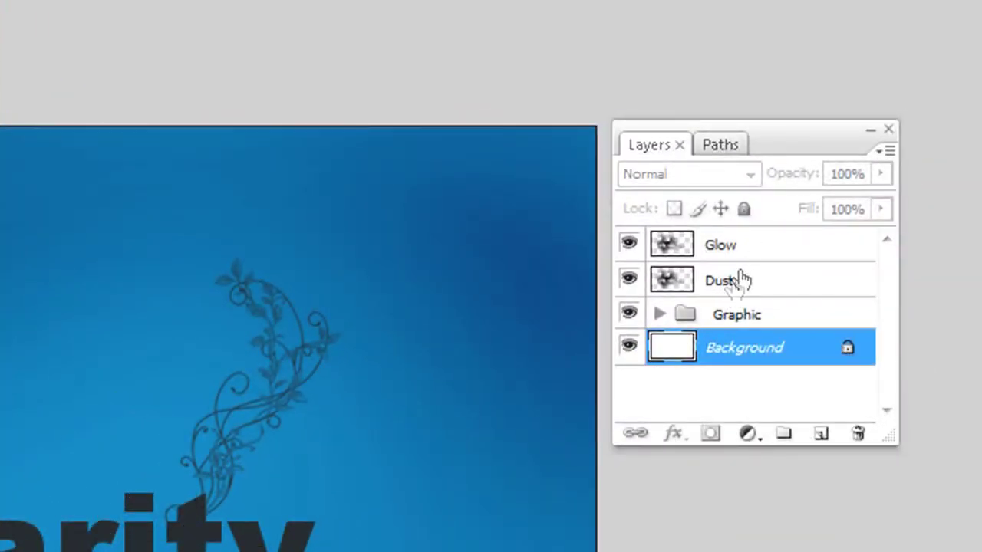
- Delete the old Dust and Glow layers, leaving one new empty layer above the Graphic group
left_click(741, 279)
left_click_drag(723, 281, 855, 431)
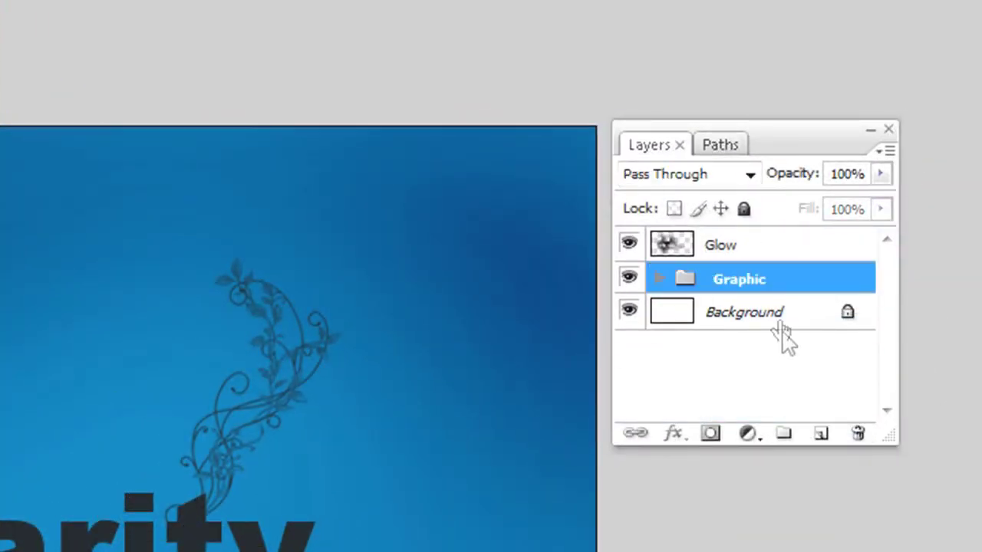
mouse_move(771, 253)
left_mouse_down()
mouse_move(867, 425)
mouse_move(859, 431)
left_mouse_up()
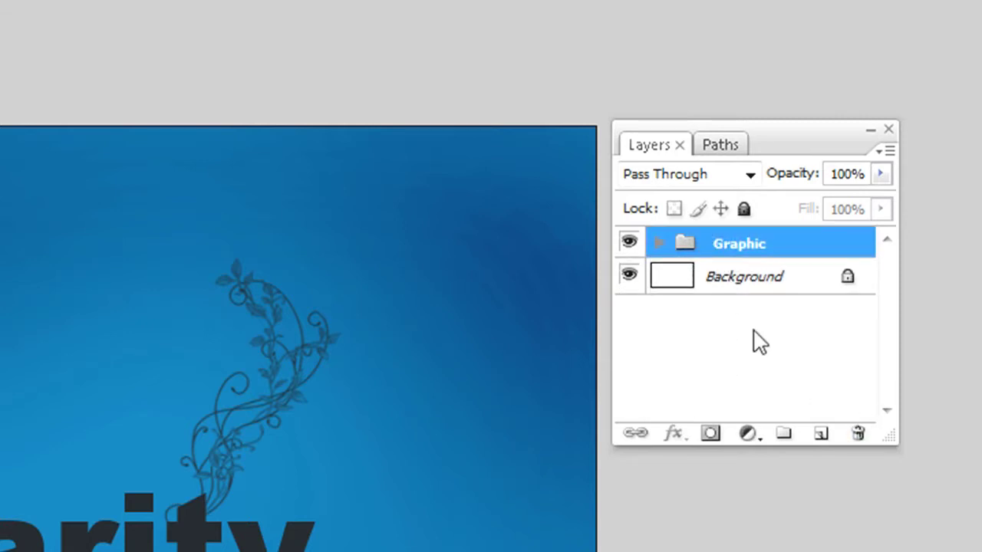
left_click(821, 436)
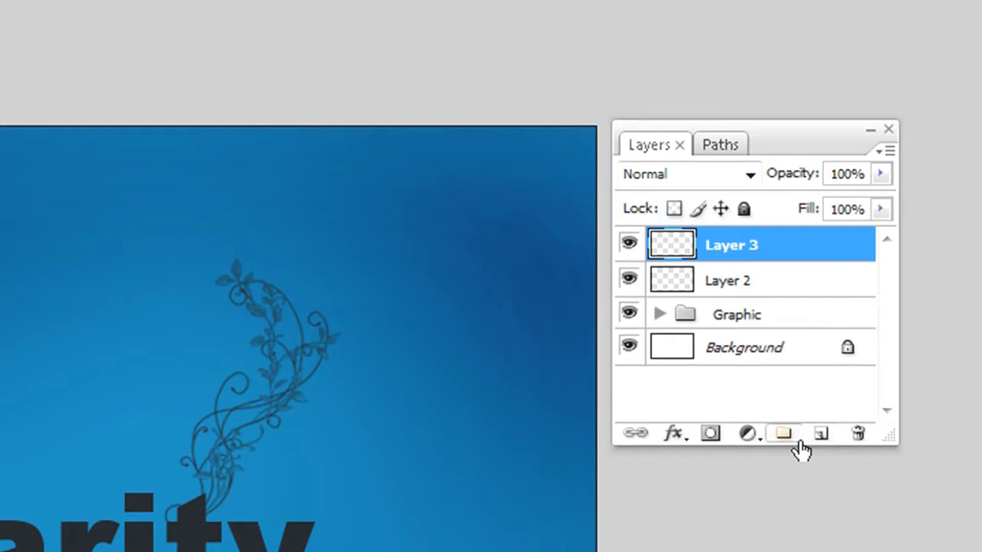
mouse_move(783, 263)
left_mouse_down()
mouse_move(864, 374)
mouse_move(857, 433)
left_mouse_up()
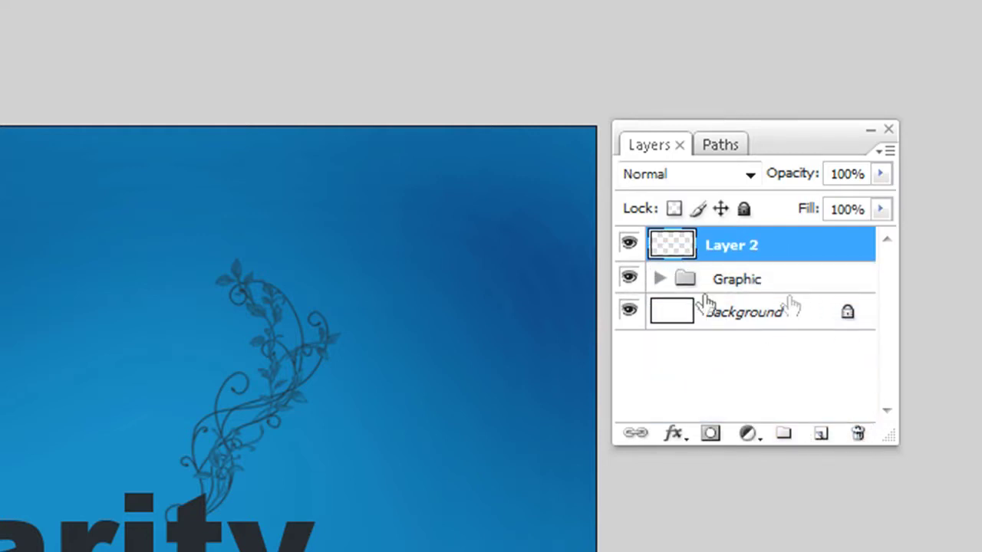
- Rename the new Layer 2 to 'Dust'
double_click(736, 245)
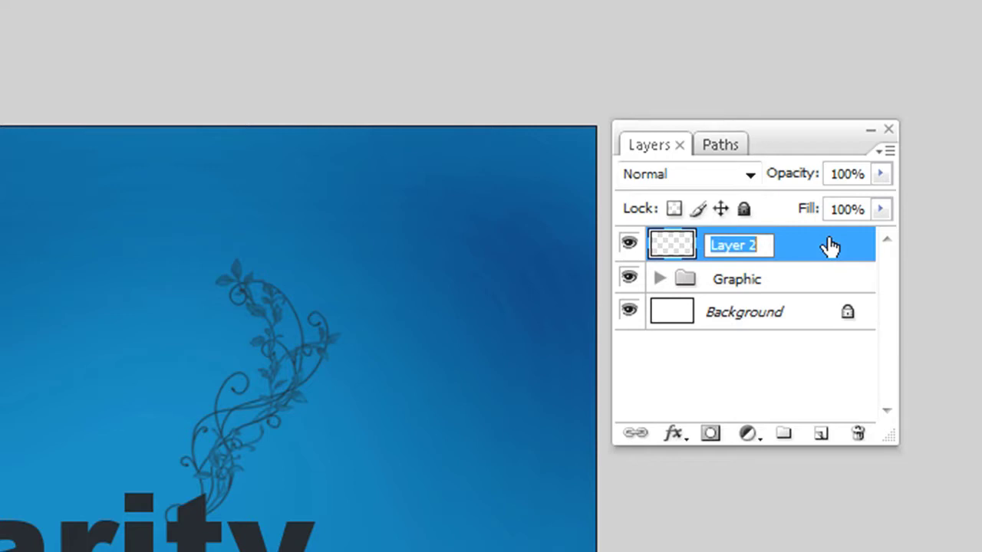
type("Dust")
key("Return")
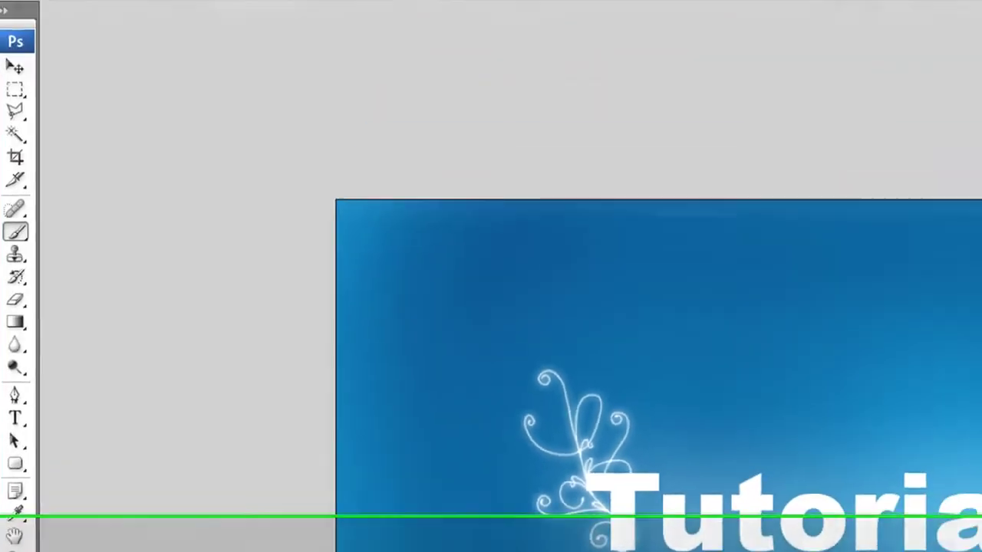
left_click(225, 31)
mouse_move(243, 279)
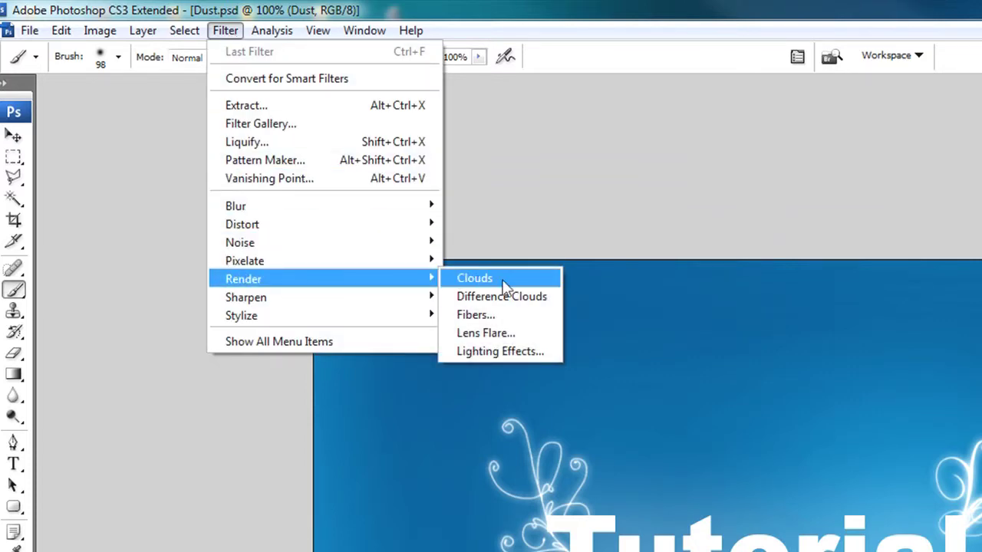
- Render grey clouds on the Dust layer and add 15% monochromatic Gaussian noise
left_click(503, 281)
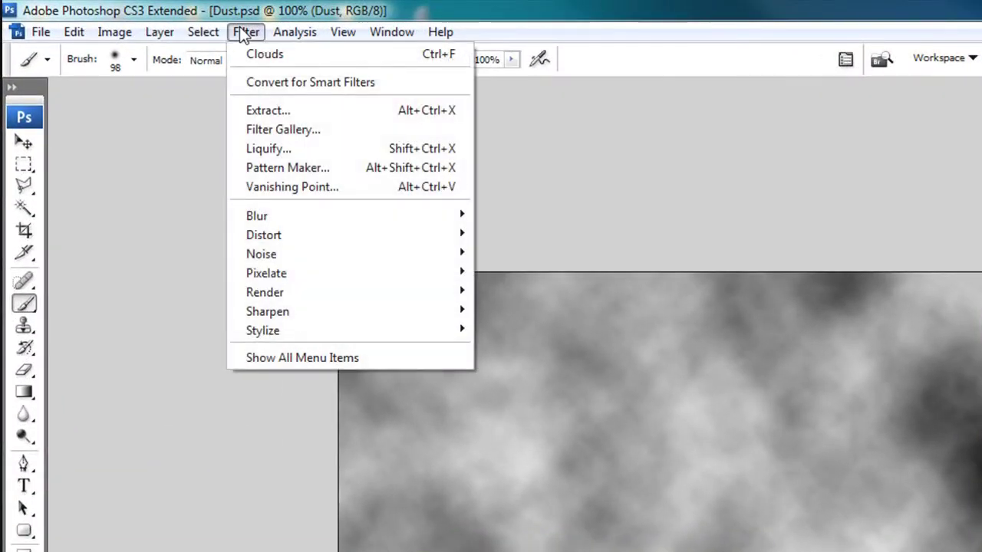
mouse_move(240, 243)
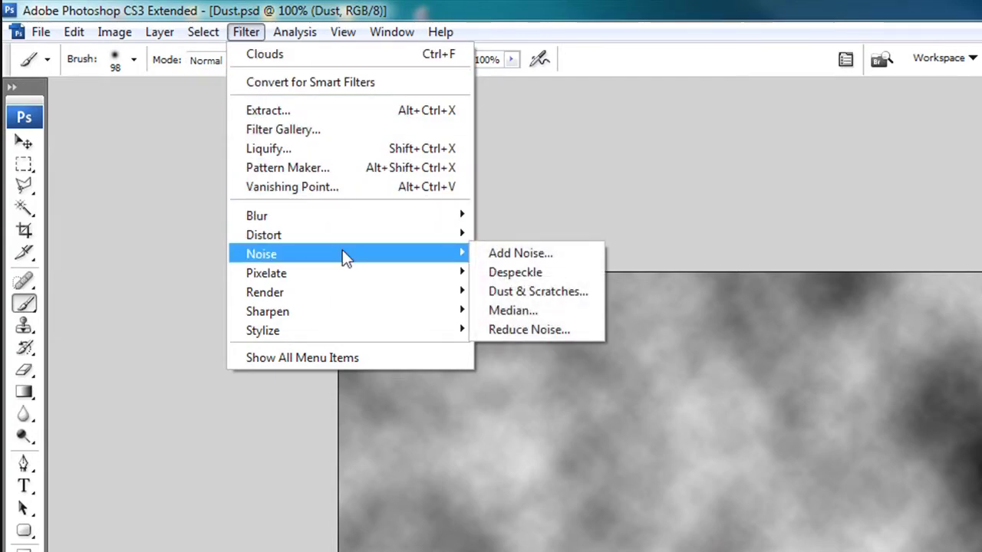
left_click(513, 253)
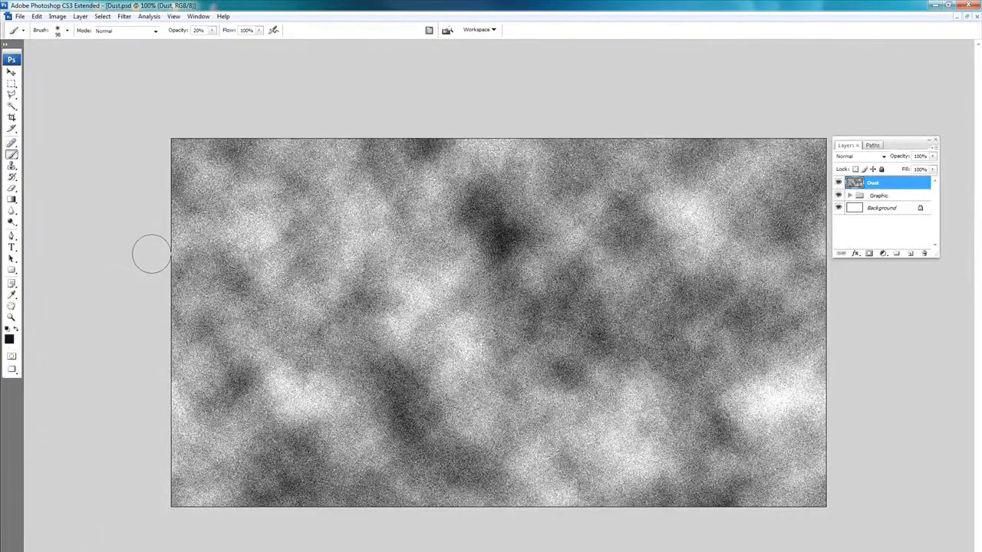
- Apply Levels with midtone 0.10 and black point about 5, leaving sparse white specks
key("ctrl+l")
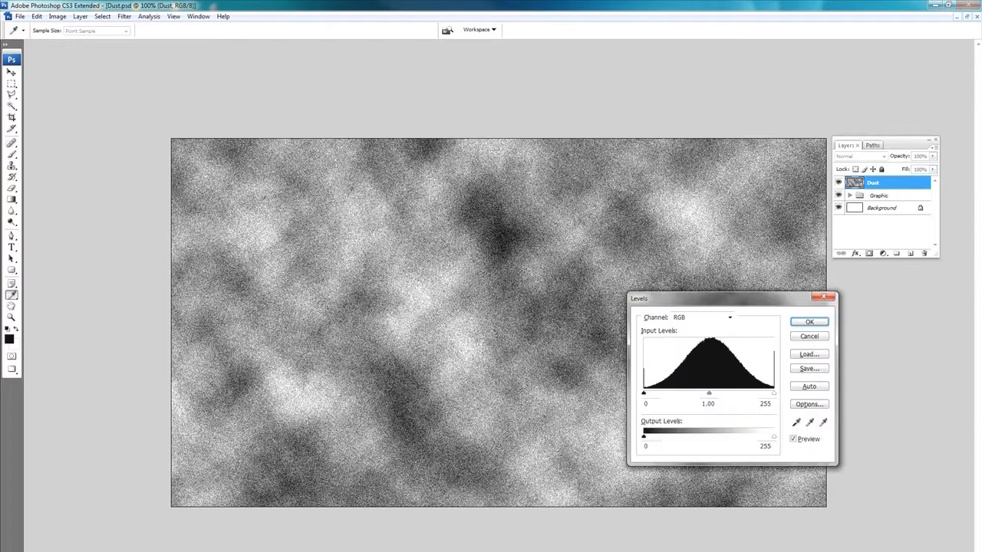
left_click_drag(698, 294, 312, 281)
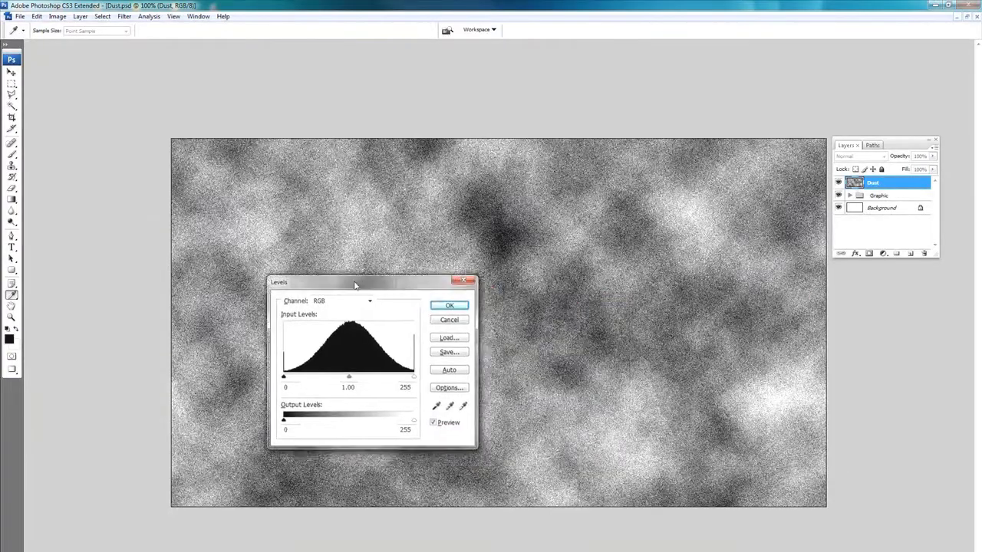
mouse_move(334, 290)
left_mouse_down()
mouse_move(278, 258)
mouse_move(277, 327)
left_mouse_up()
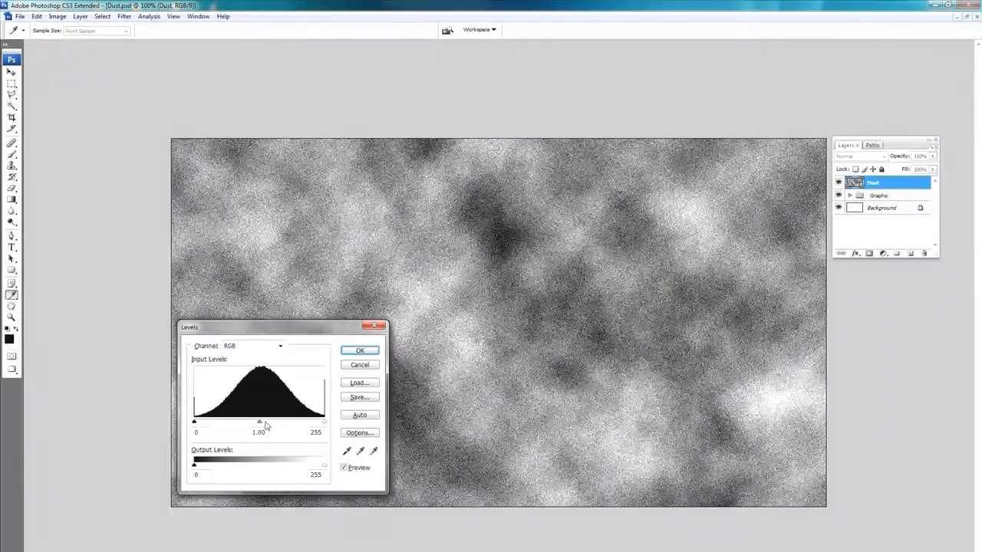
left_click_drag(260, 422, 325, 423)
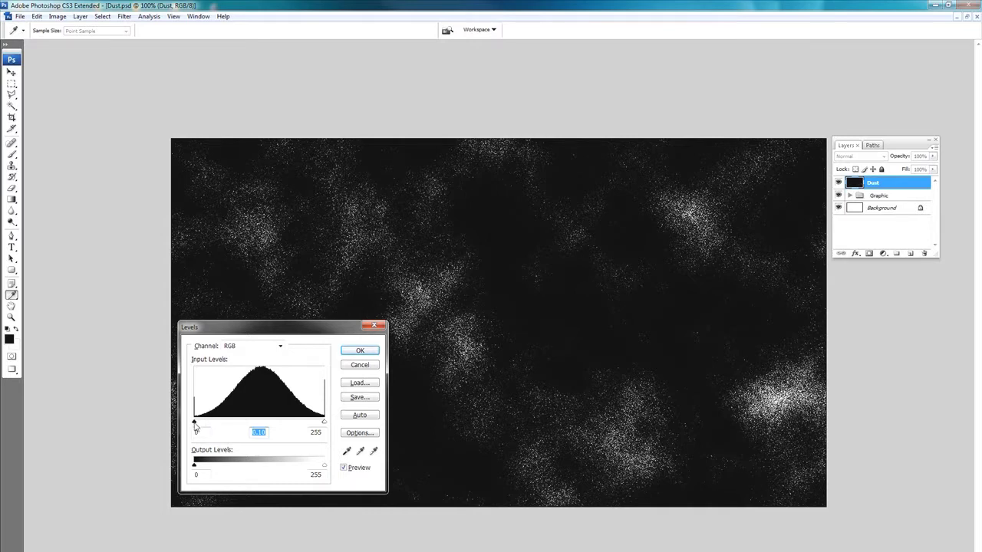
left_click_drag(231, 425, 213, 422)
left_click(373, 355)
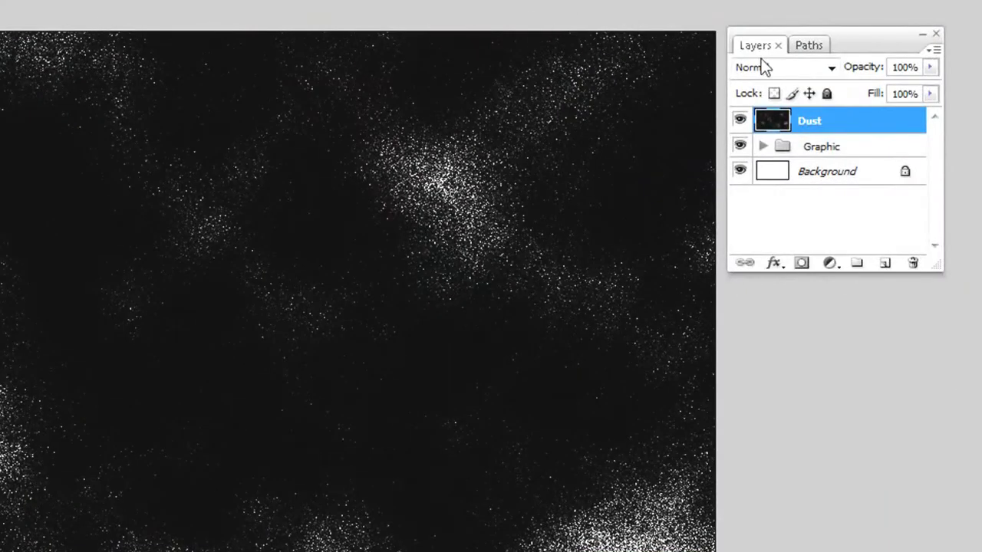
- Change the Dust layer's blend mode from Normal to Screen
left_click(767, 69)
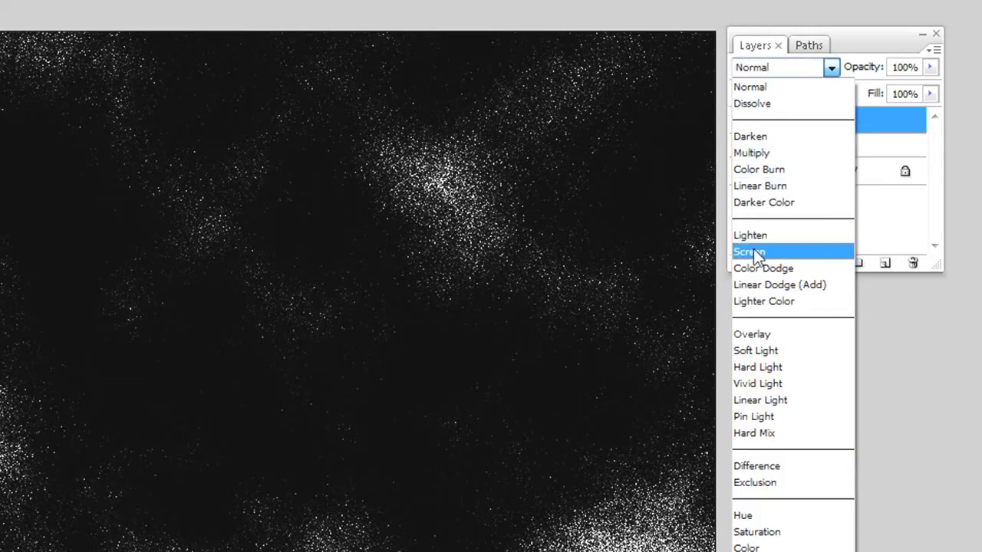
left_click(753, 250)
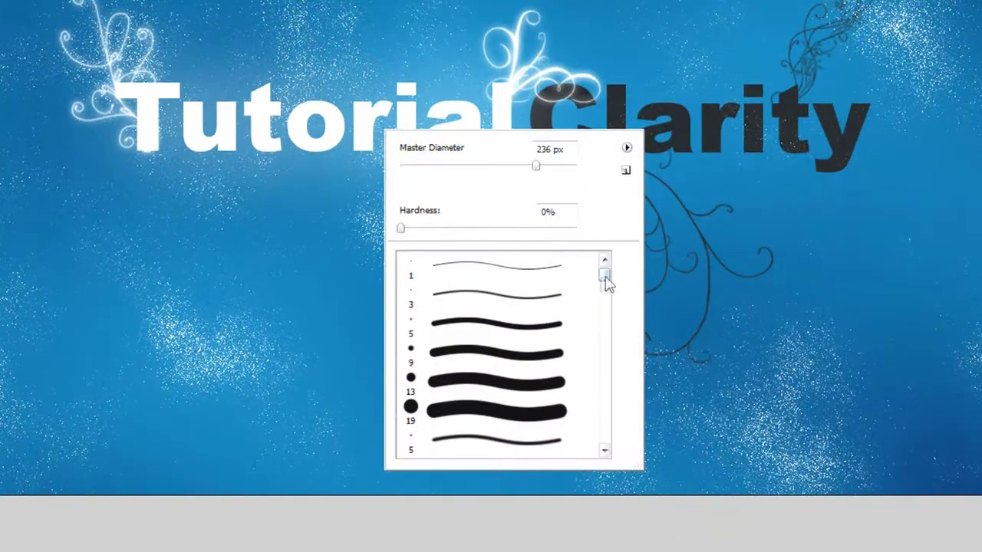
- Paint black with a soft round brush of about 197 px, keeping dust patches near Tutorial
left_click_drag(606, 276, 609, 291)
scroll(544, 296, "up", 2)
left_click(522, 265)
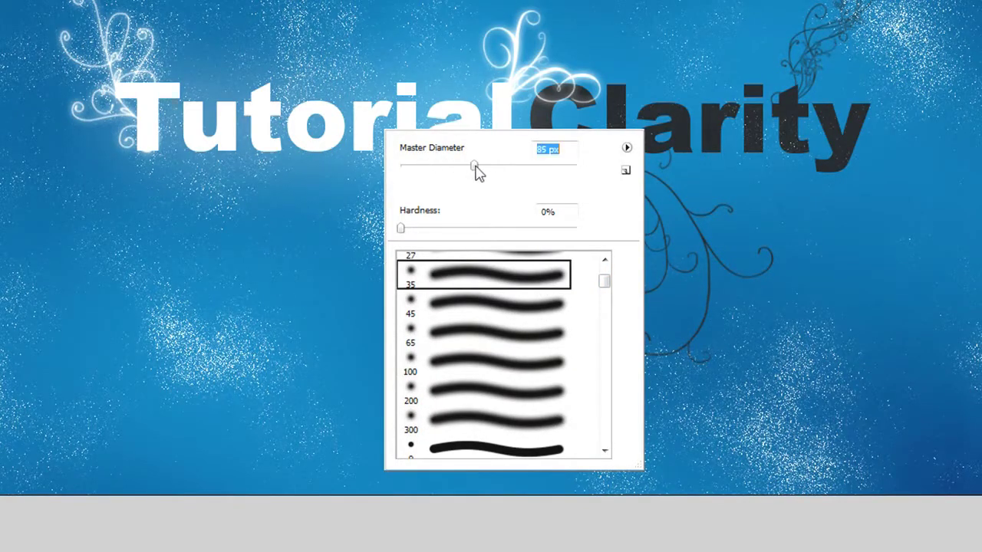
left_click_drag(475, 171, 486, 168)
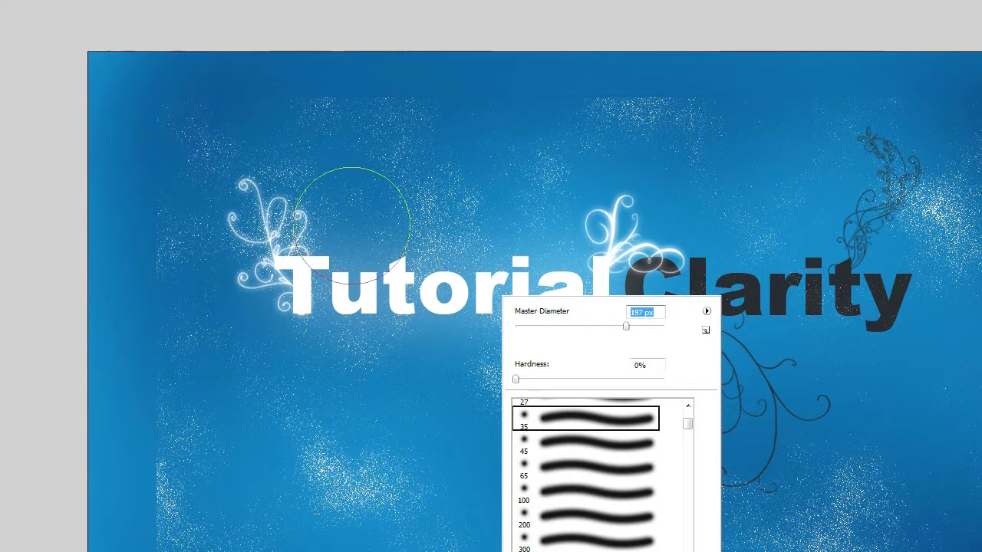
key("Return")
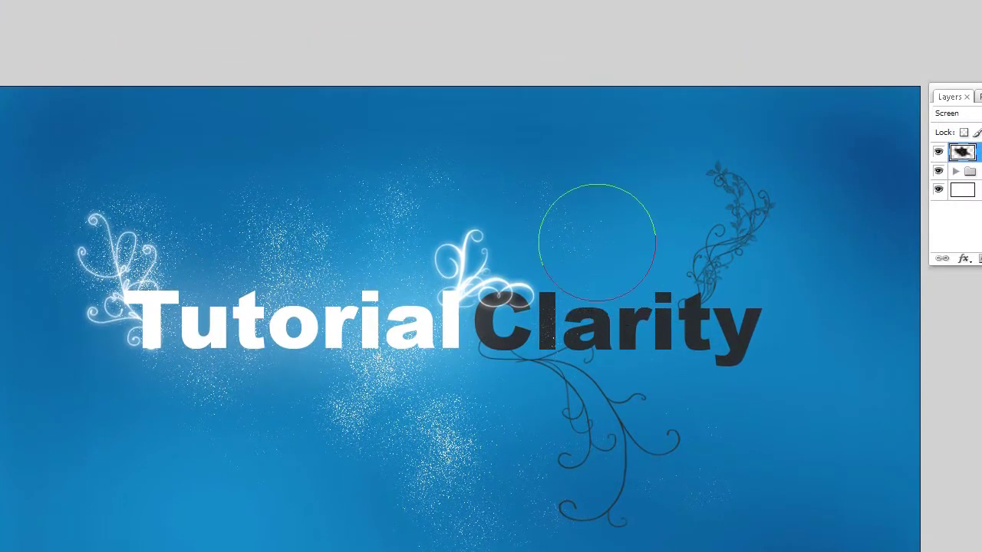
left_click_drag(598, 299, 591, 291)
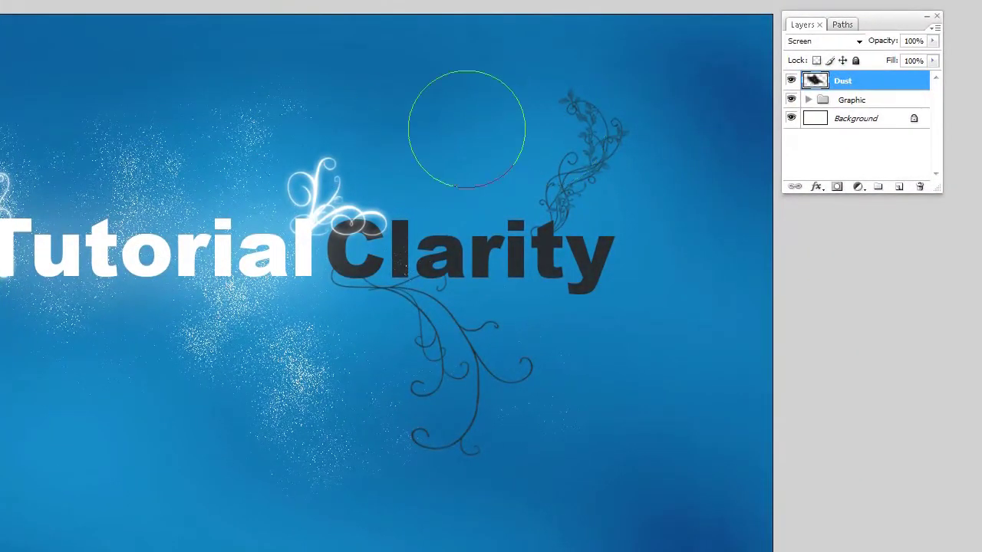
- Choose the 486 px custom dust brush and reduce its Master Diameter to 145 px
right_click(466, 128)
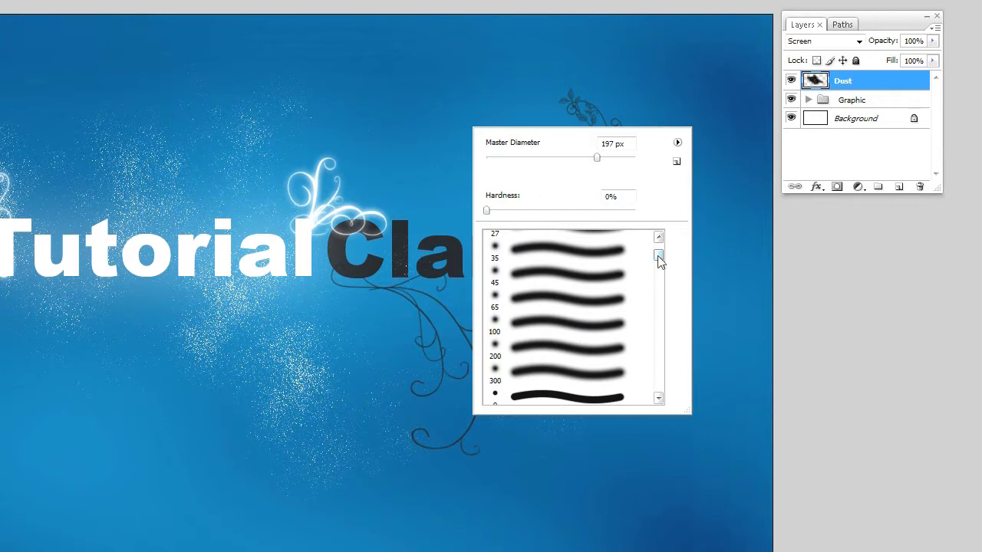
mouse_move(658, 258)
left_mouse_down()
mouse_move(658, 389)
mouse_move(642, 367)
left_mouse_up()
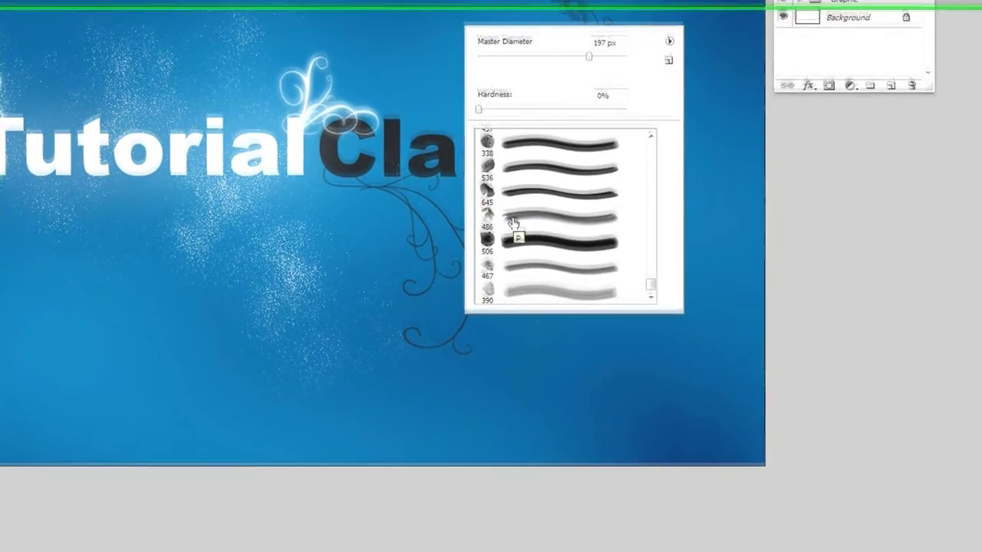
left_click(520, 323)
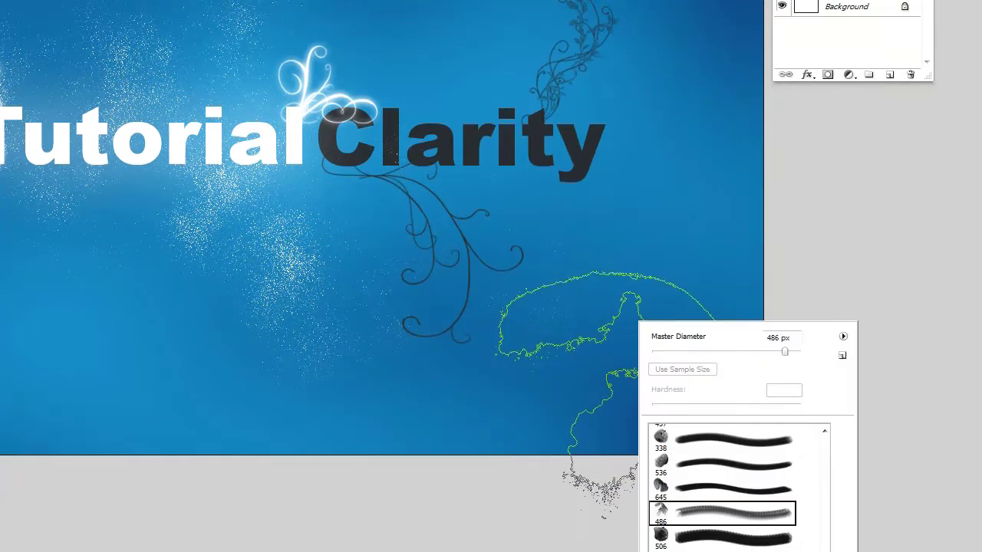
right_click(636, 322)
right_click(614, 275)
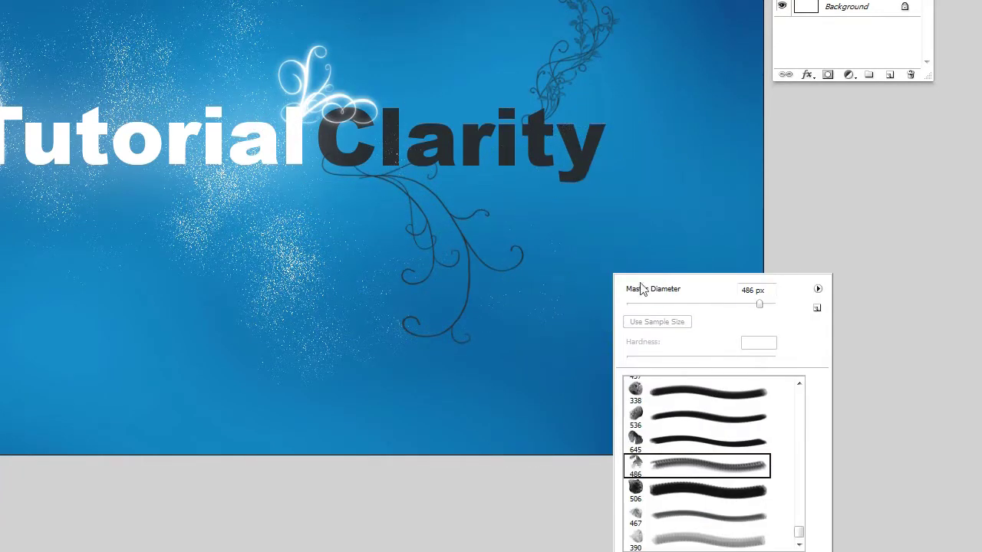
left_click(719, 305)
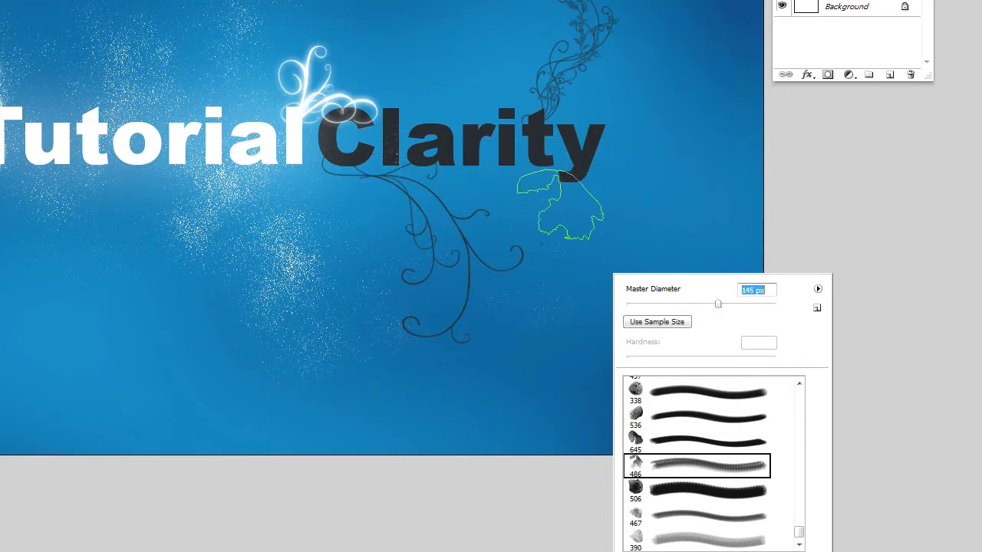
key("Return")
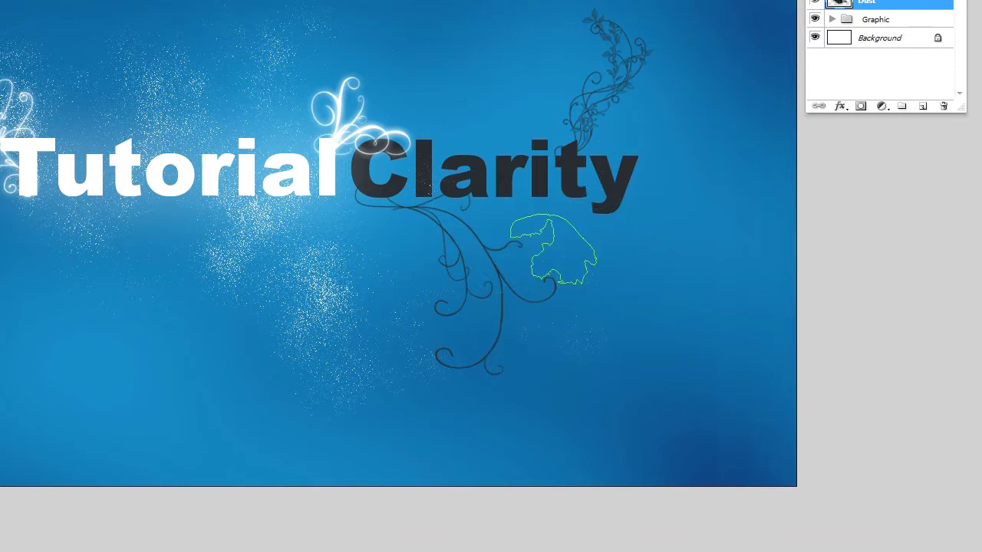
right_click(492, 244)
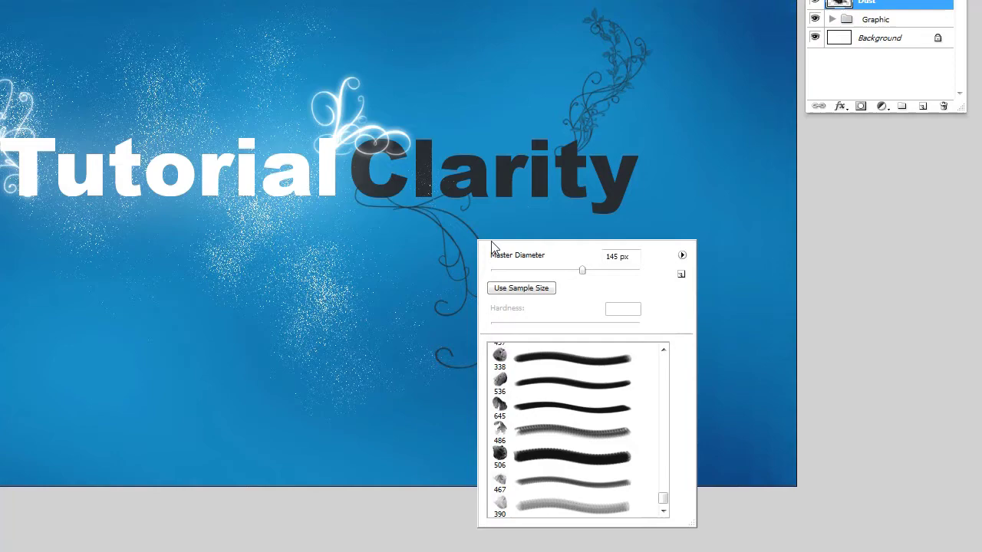
left_click(682, 256)
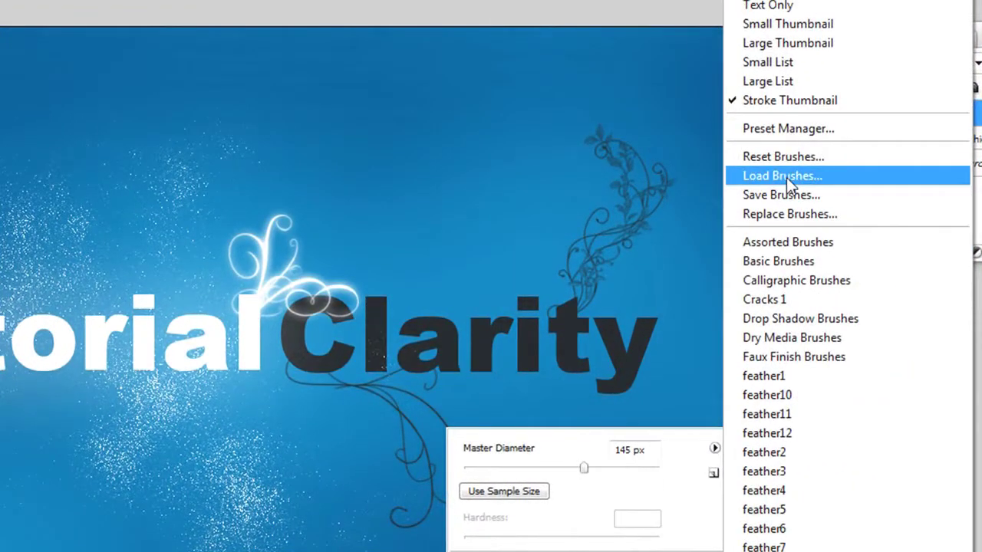
left_click(786, 177)
scroll(804, 224, "down", 1)
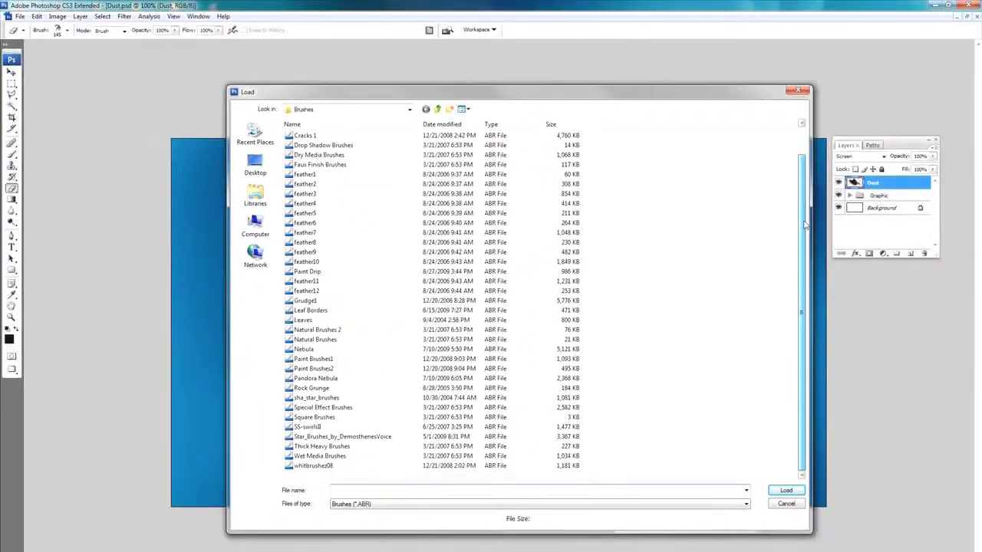
scroll(804, 225, "up", 1)
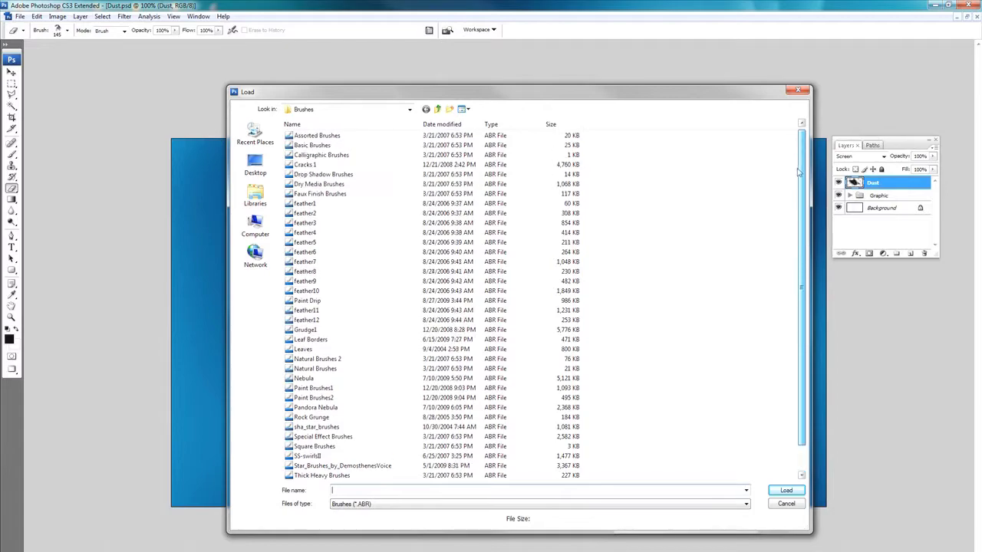
left_click(333, 111)
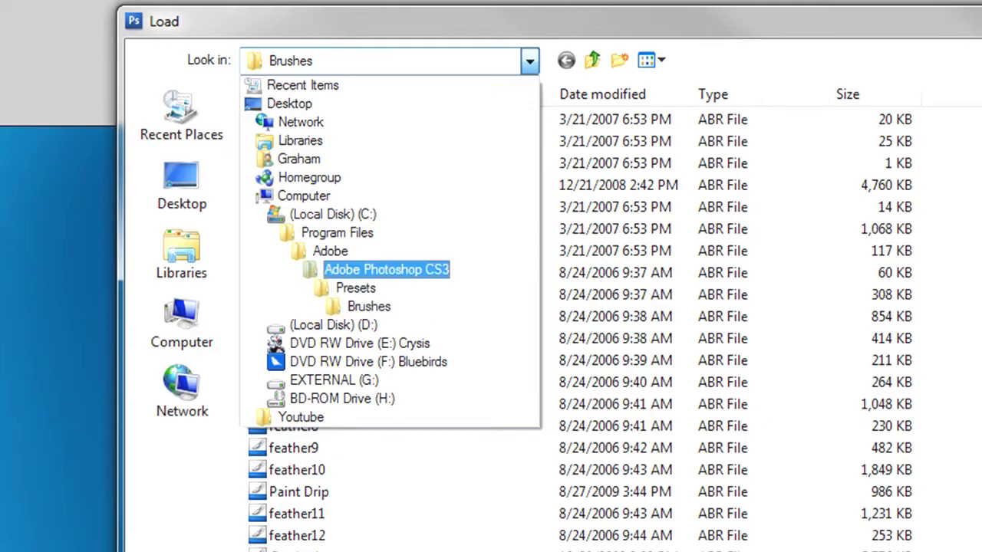
key("Escape")
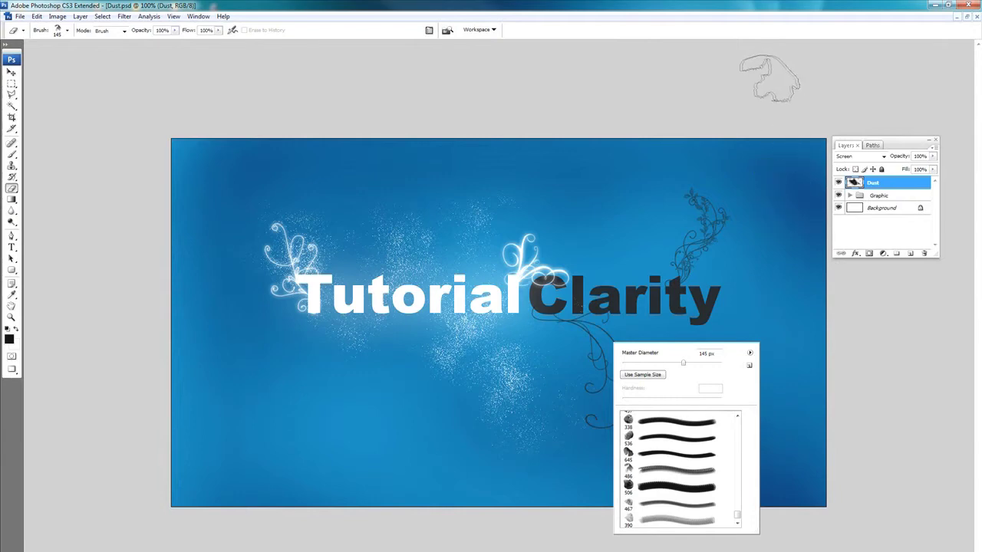
key("Return")
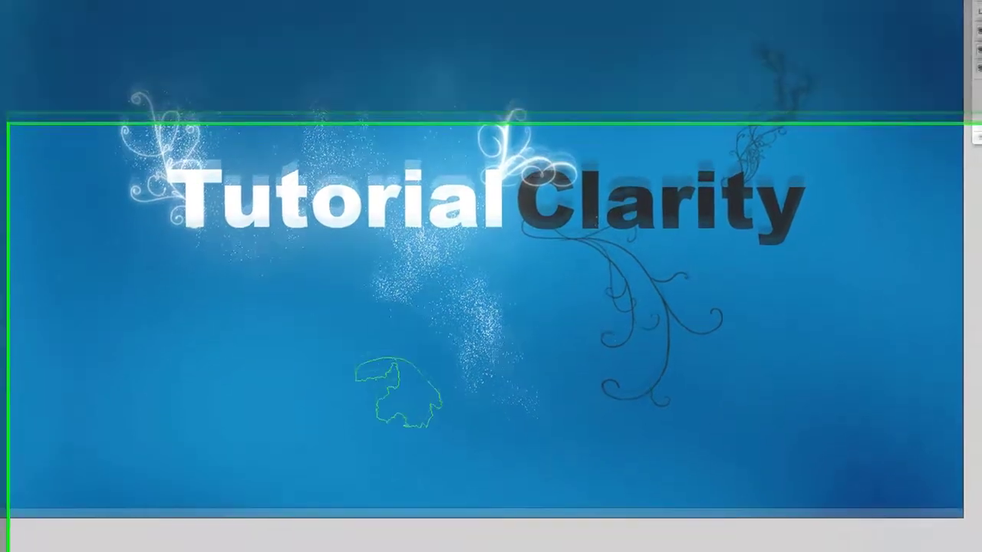
- Select the 437 px scatter brush from the Brush Preset picker
right_click(398, 391)
scroll(445, 430, "down", 3)
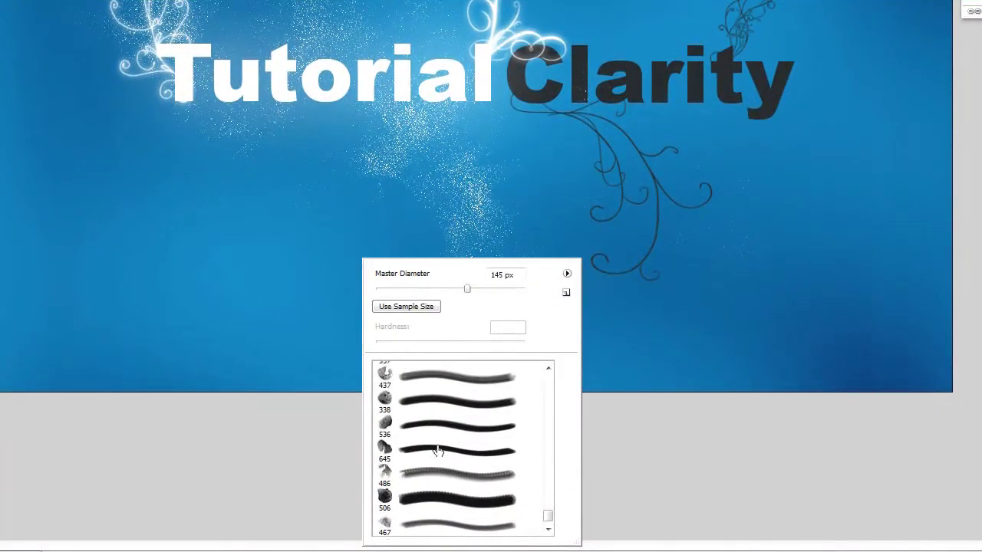
scroll(436, 451, "down", 3)
scroll(436, 450, "up", 1)
left_click(423, 401)
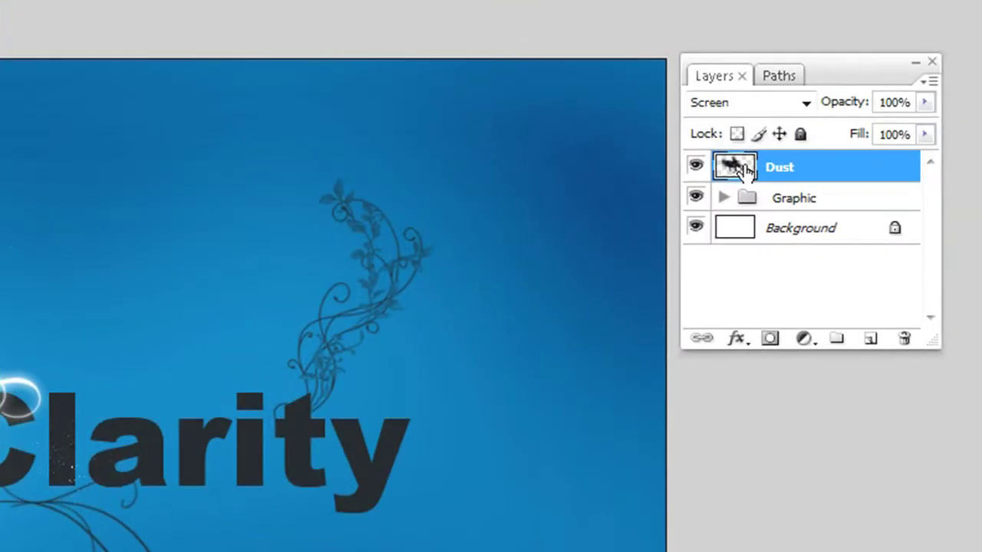
- Duplicate the Dust layer, rename the copy 'Glow', and apply a Gaussian Blur
mouse_move(751, 164)
left_mouse_down()
mouse_move(782, 173)
mouse_move(870, 342)
left_mouse_up()
double_click(803, 176)
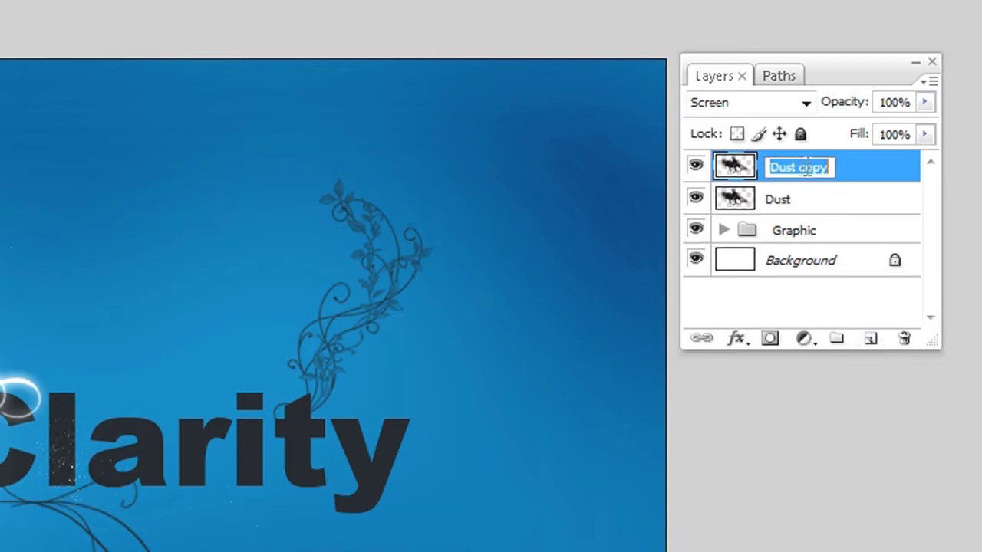
type("Glow")
key("Return")
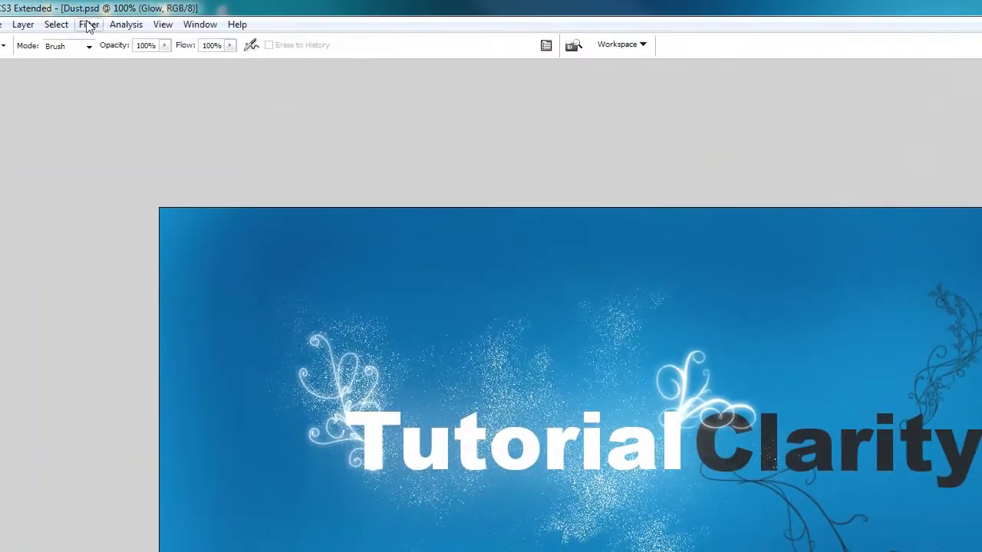
left_click(89, 29)
mouse_move(97, 165)
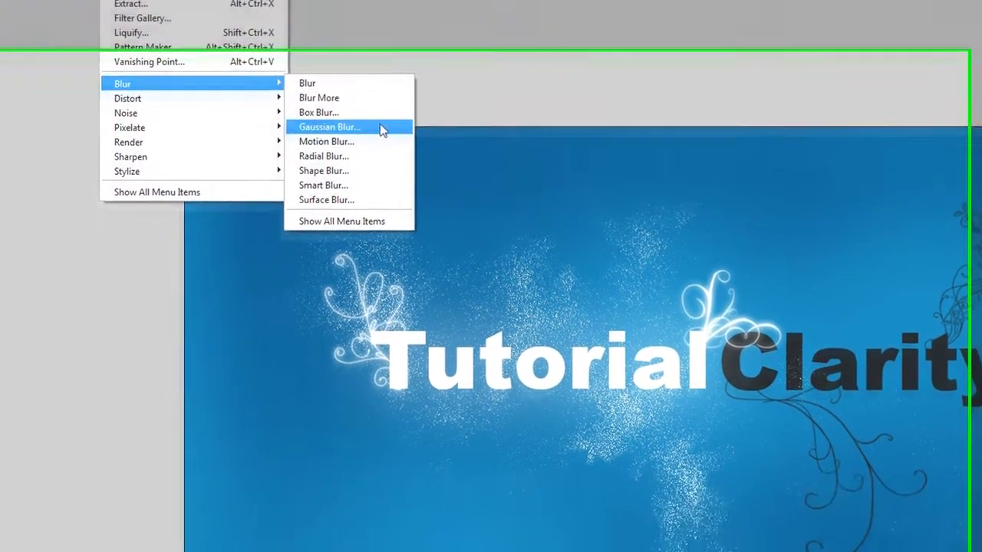
left_click(356, 208)
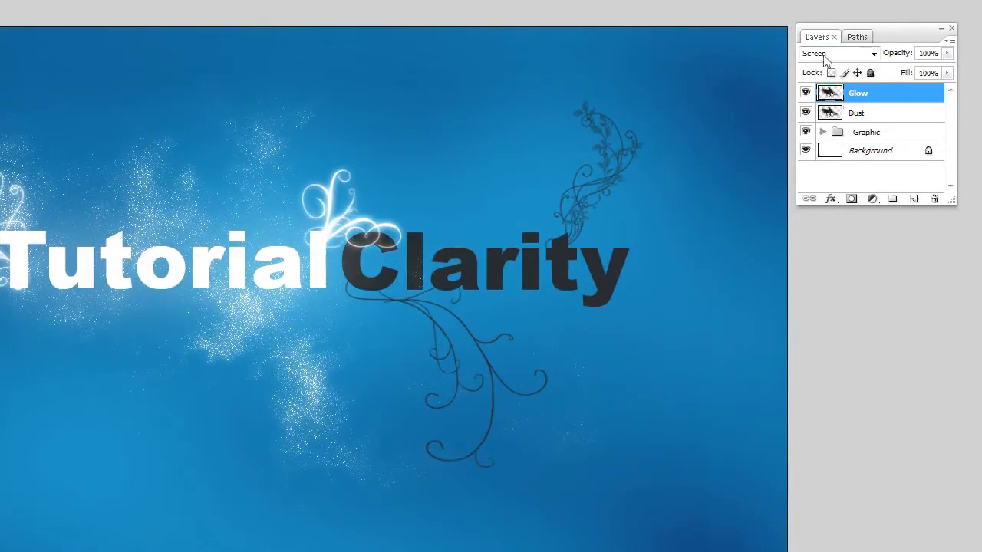
- Change the Glow layer's blend mode to Linear Dodge (Add)
left_click(825, 55)
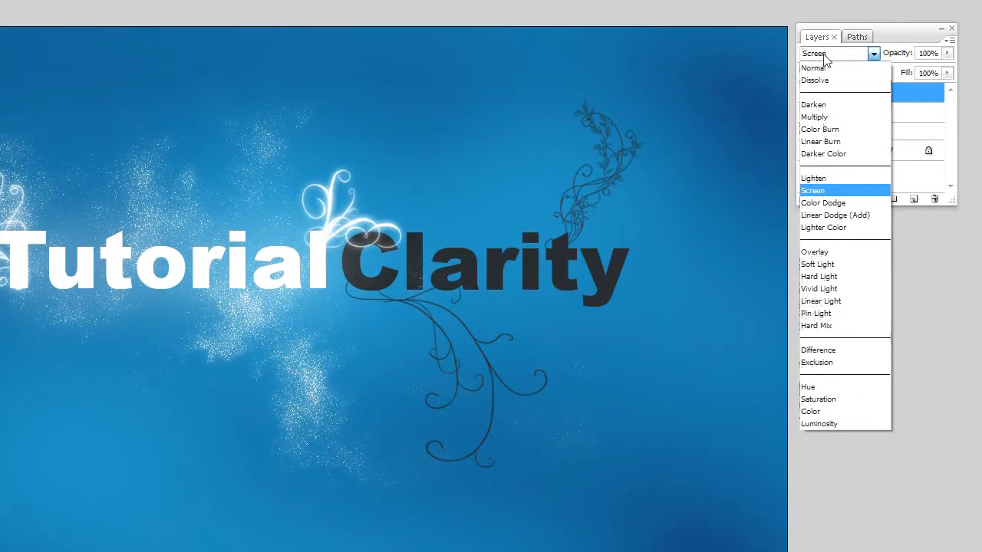
left_click(864, 217)
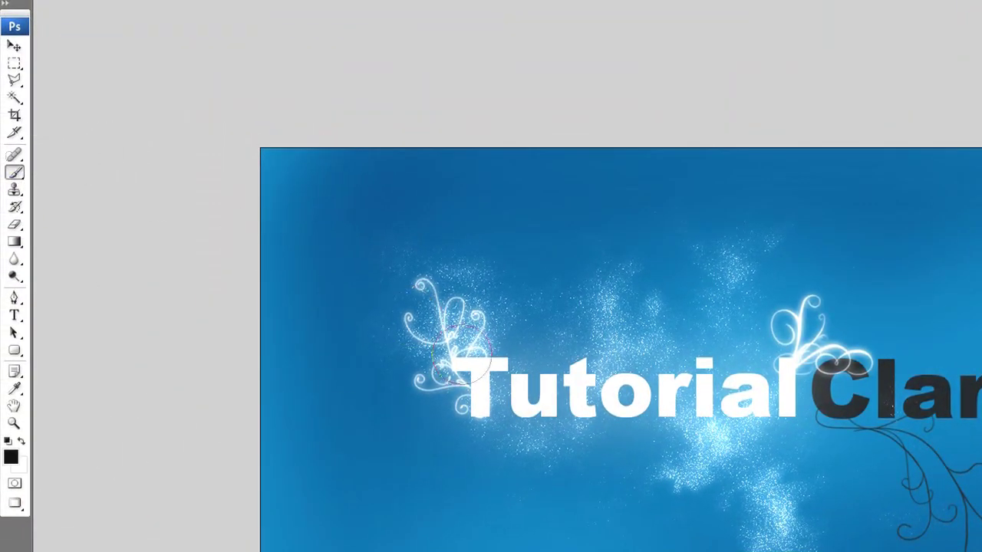
- Choose the 21 px soft round brush, enlarge it to 168 px, and make white the painting colour
right_click(426, 388)
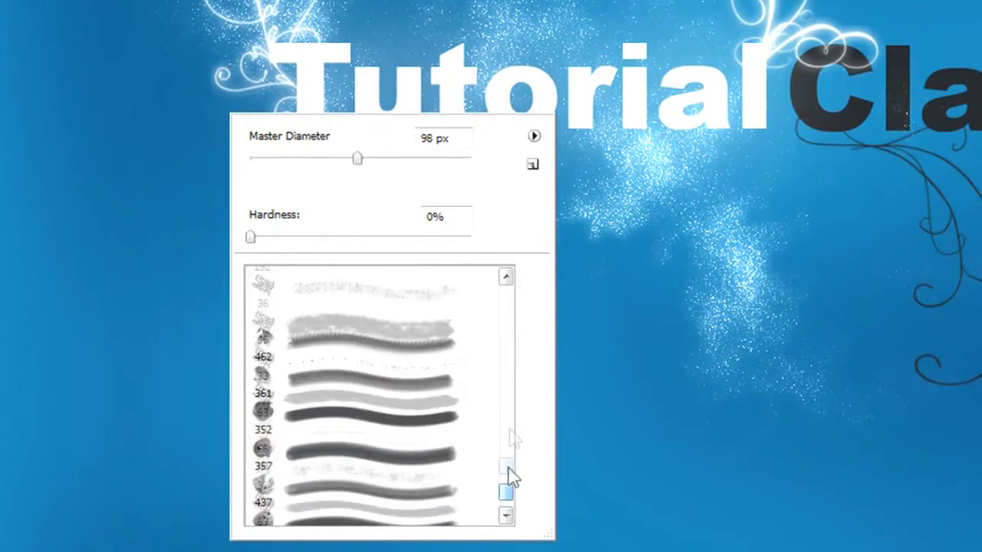
left_click_drag(511, 475, 516, 293)
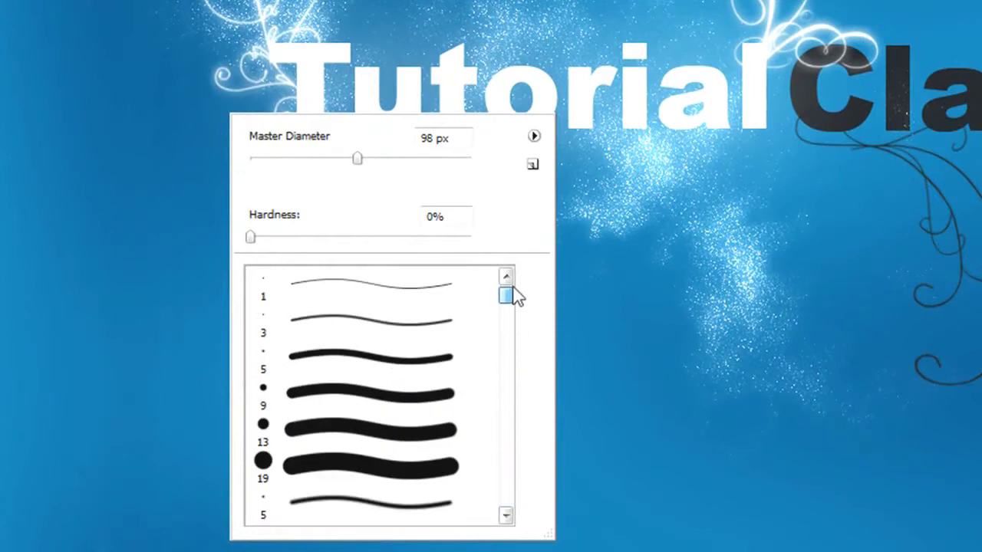
scroll(397, 390, "down", 2)
left_click(397, 385)
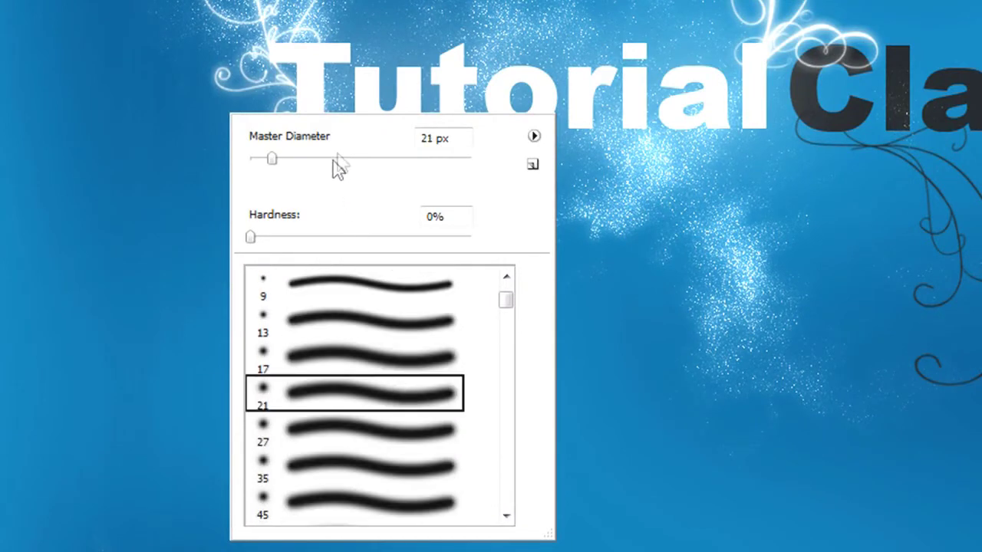
mouse_move(345, 164)
left_mouse_down()
mouse_move(340, 131)
mouse_move(383, 171)
mouse_move(412, 161)
left_mouse_up()
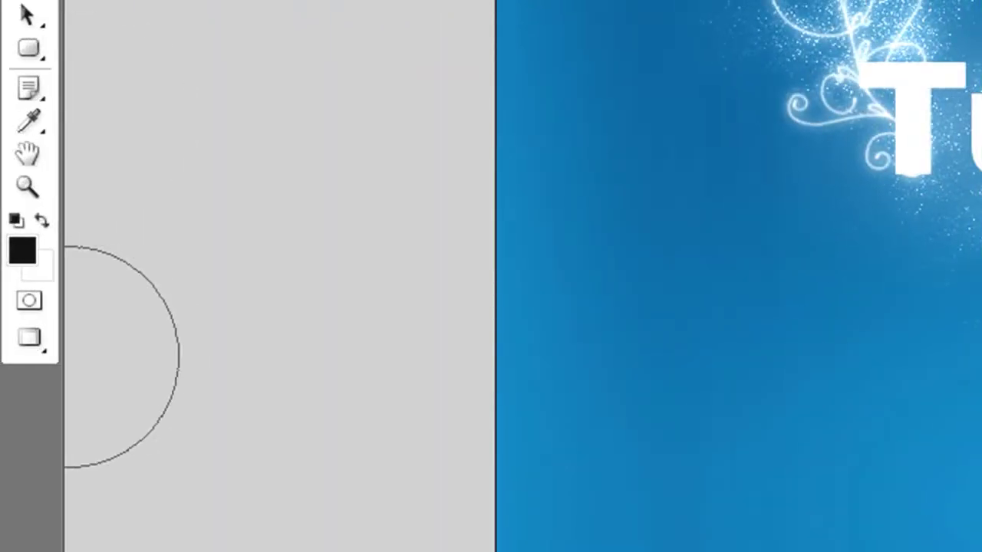
left_click(42, 221)
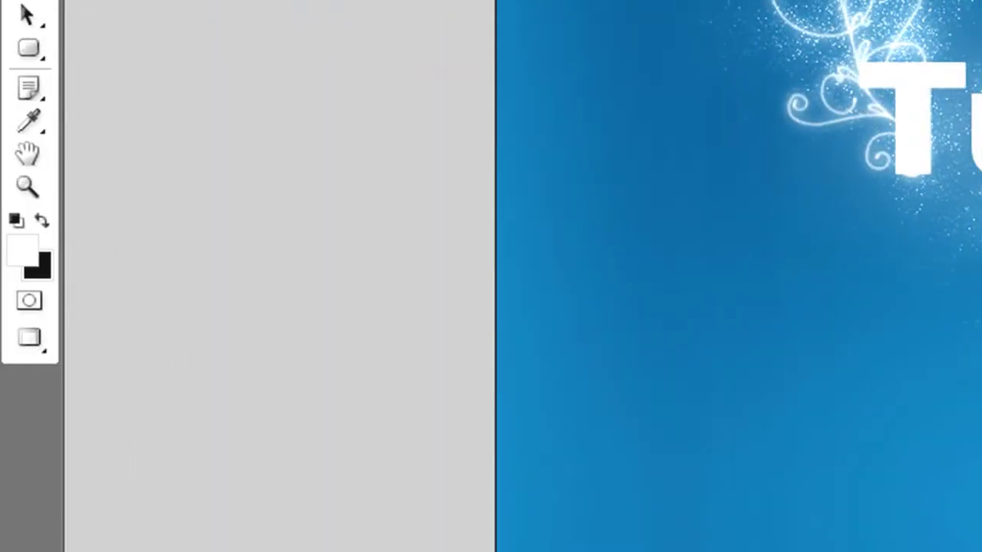